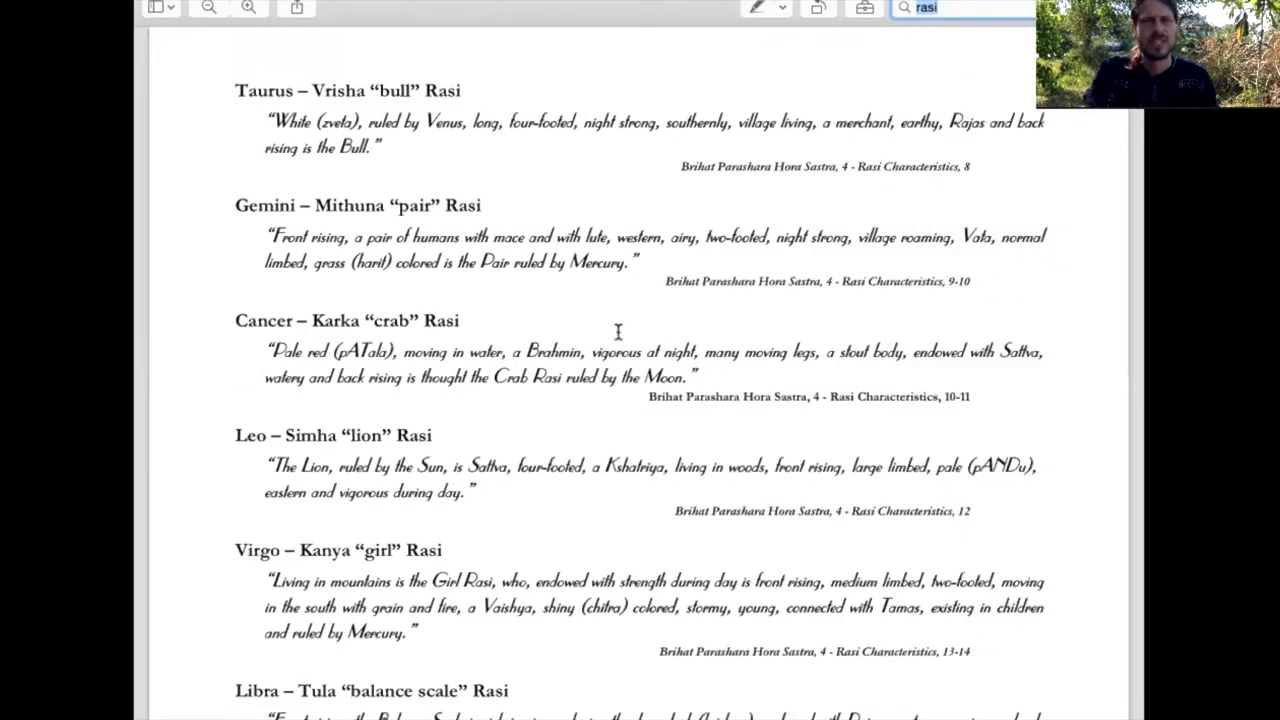
# Select the whole Taurus quotation in Preview, from 'White' through 'is the Bull.'
pyautogui.click(211, 88)
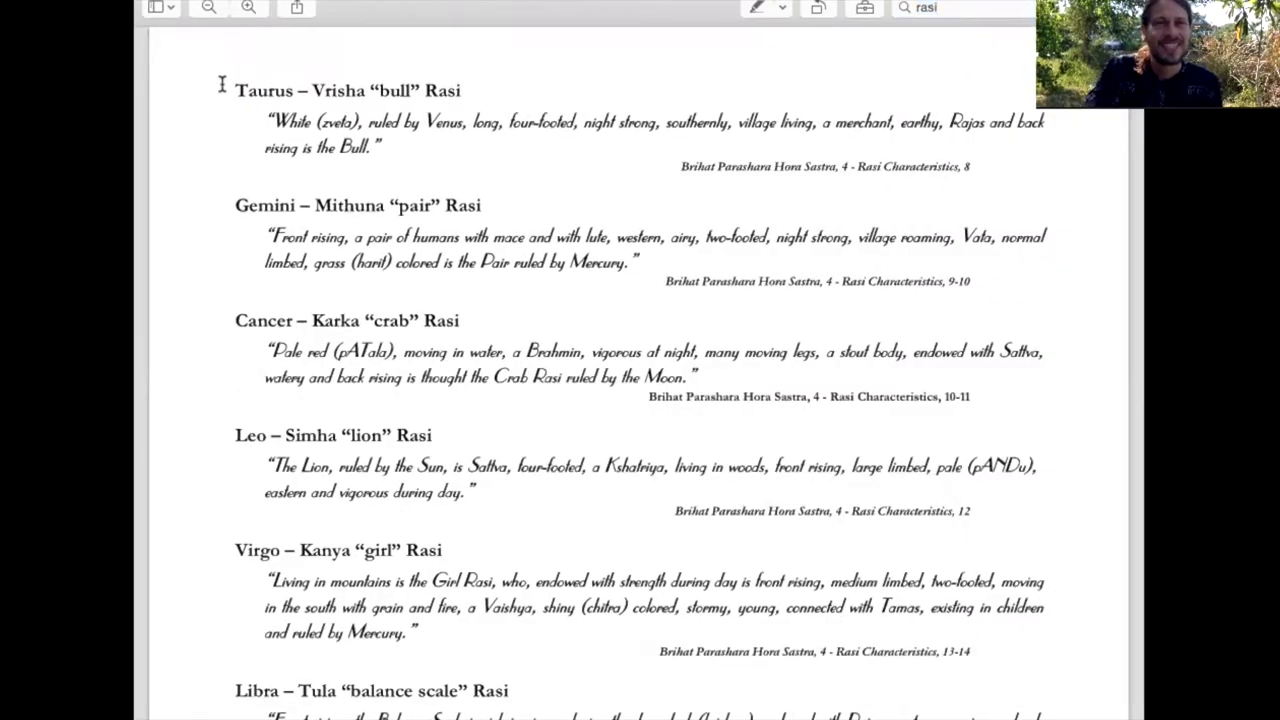
pyautogui.hotkey('ctrl', 'a')
pyautogui.click(380, 150)
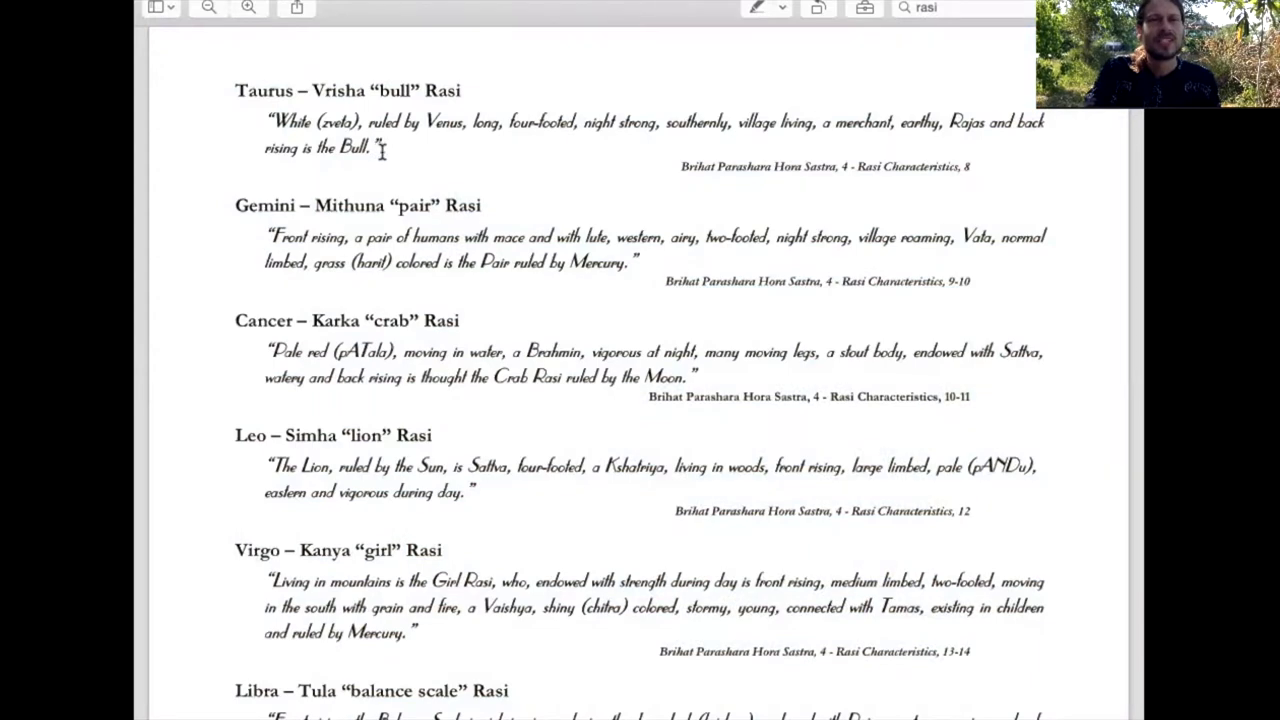
pyautogui.moveTo(382, 148)
pyautogui.mouseDown()
pyautogui.moveTo(300, 148)
pyautogui.moveTo(222, 80)
pyautogui.mouseUp()
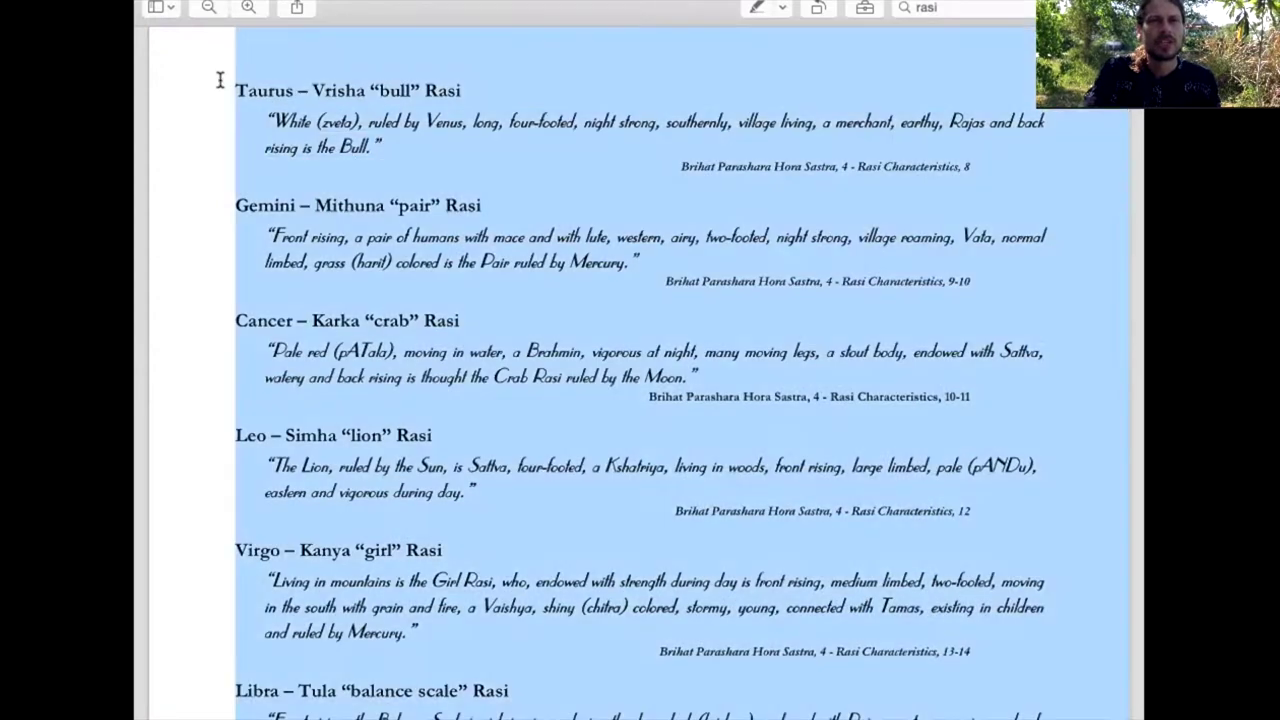
pyautogui.click(390, 147)
pyautogui.moveTo(382, 147); pyautogui.dragTo(270, 117)
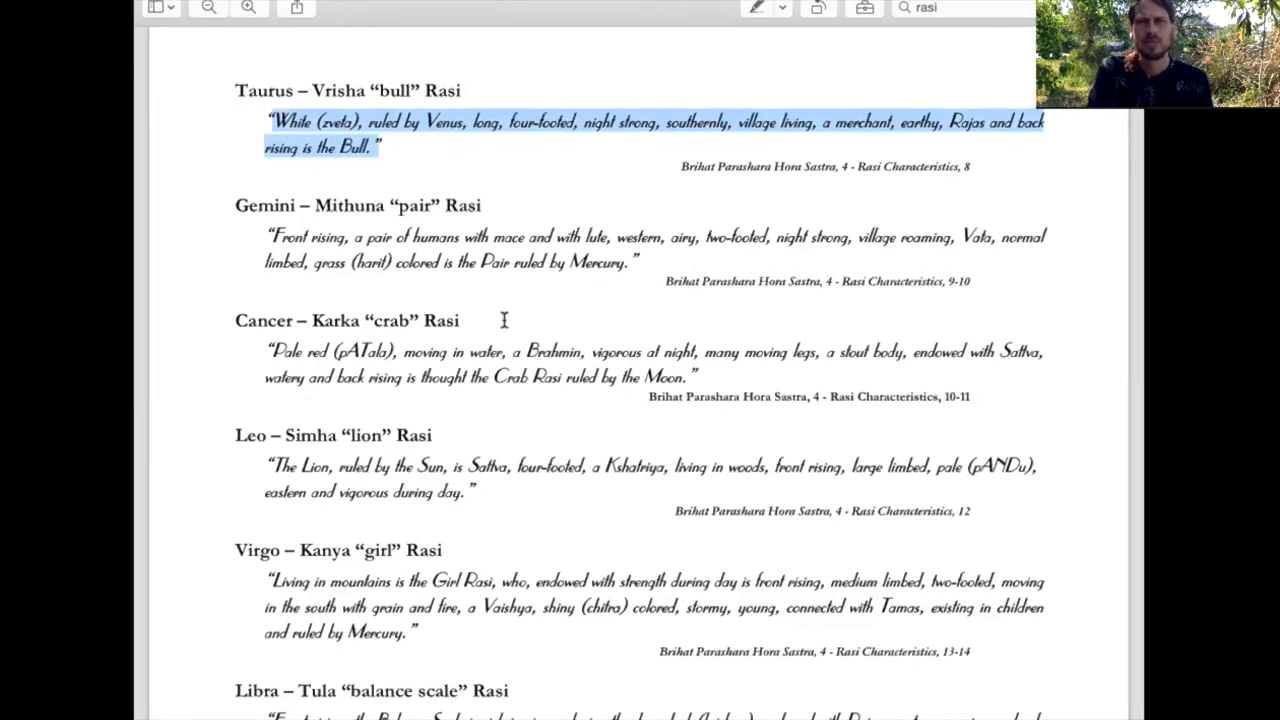
pyautogui.scroll(-2, 504, 320)
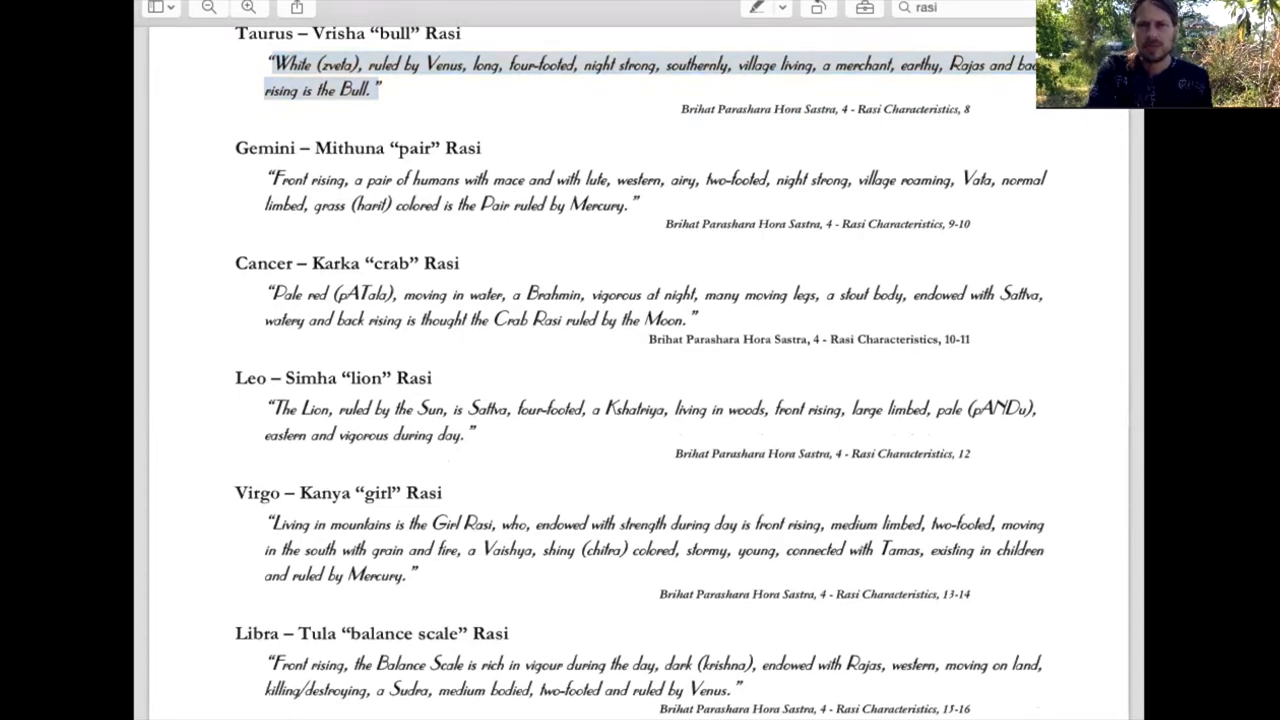
# Switch to Shri Jyoti Star and bring the 1949 birth chart to the front
pyautogui.hotkey('alt', 'Tab')
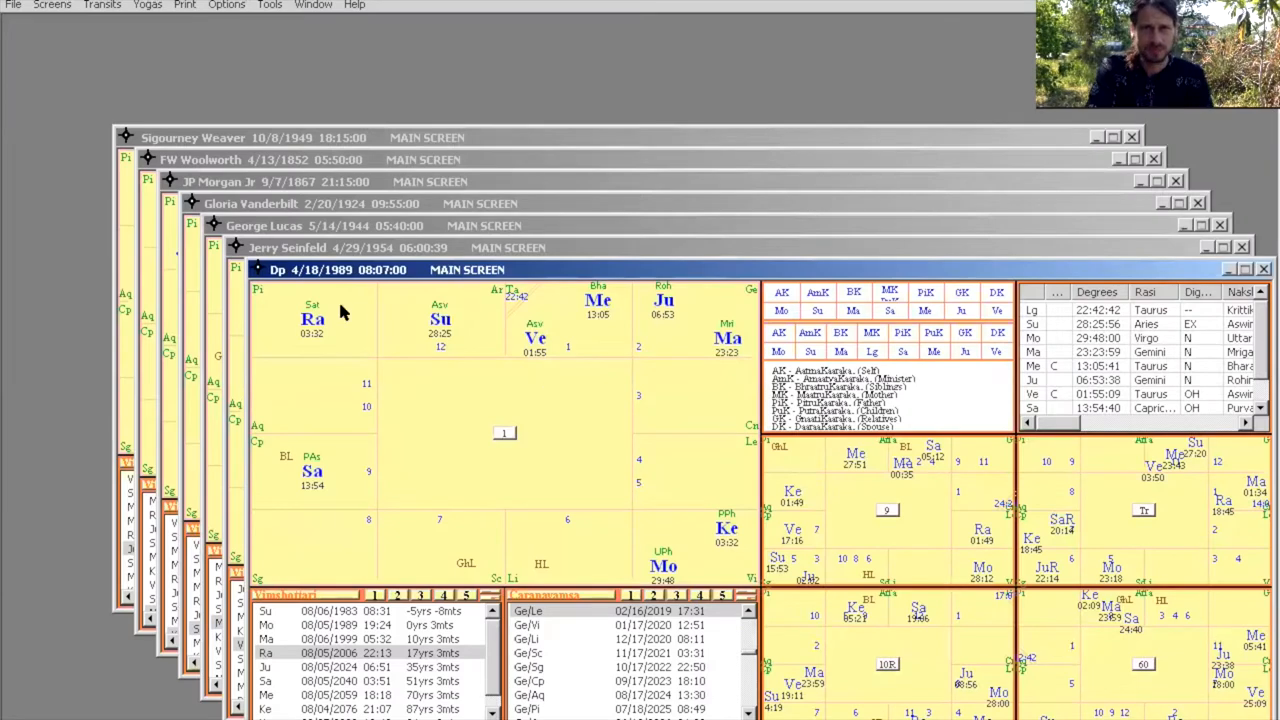
pyautogui.click(205, 137)
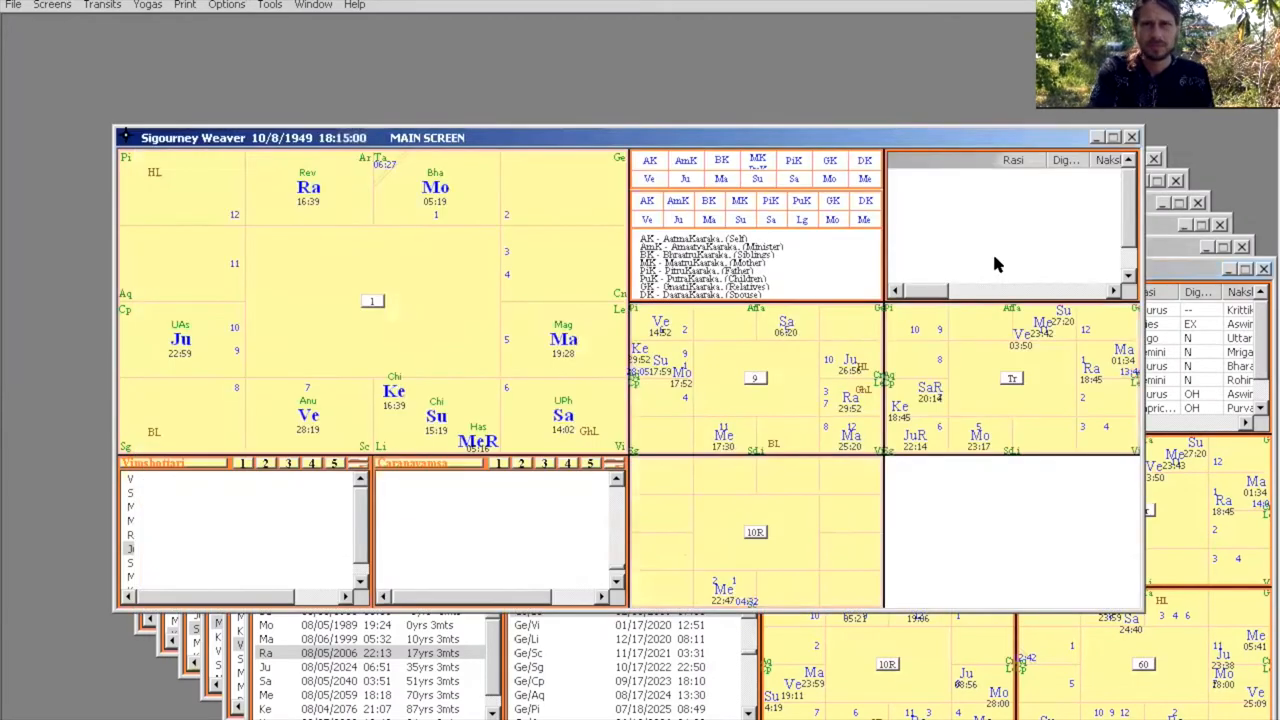
# Maximize the 10/8/1949 Taurus rising chart so it fills the workspace
pyautogui.moveTo(1090, 137); pyautogui.dragTo(932, 120)
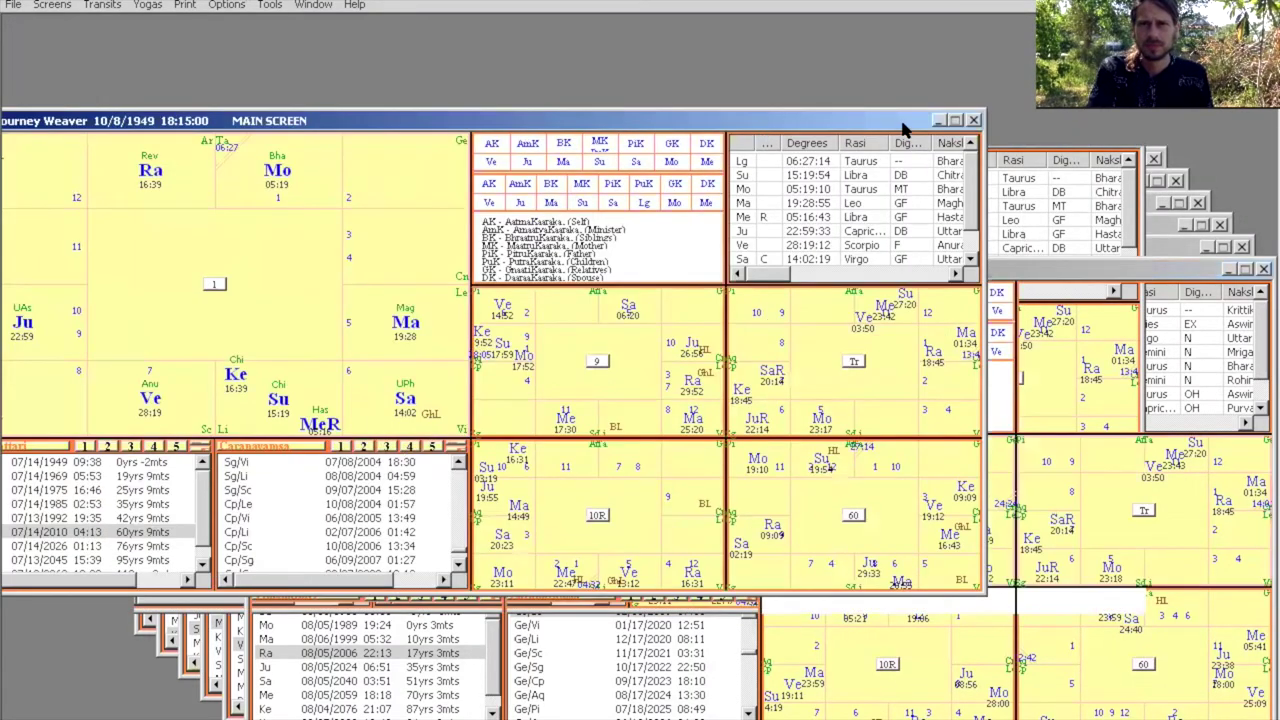
pyautogui.click(958, 120)
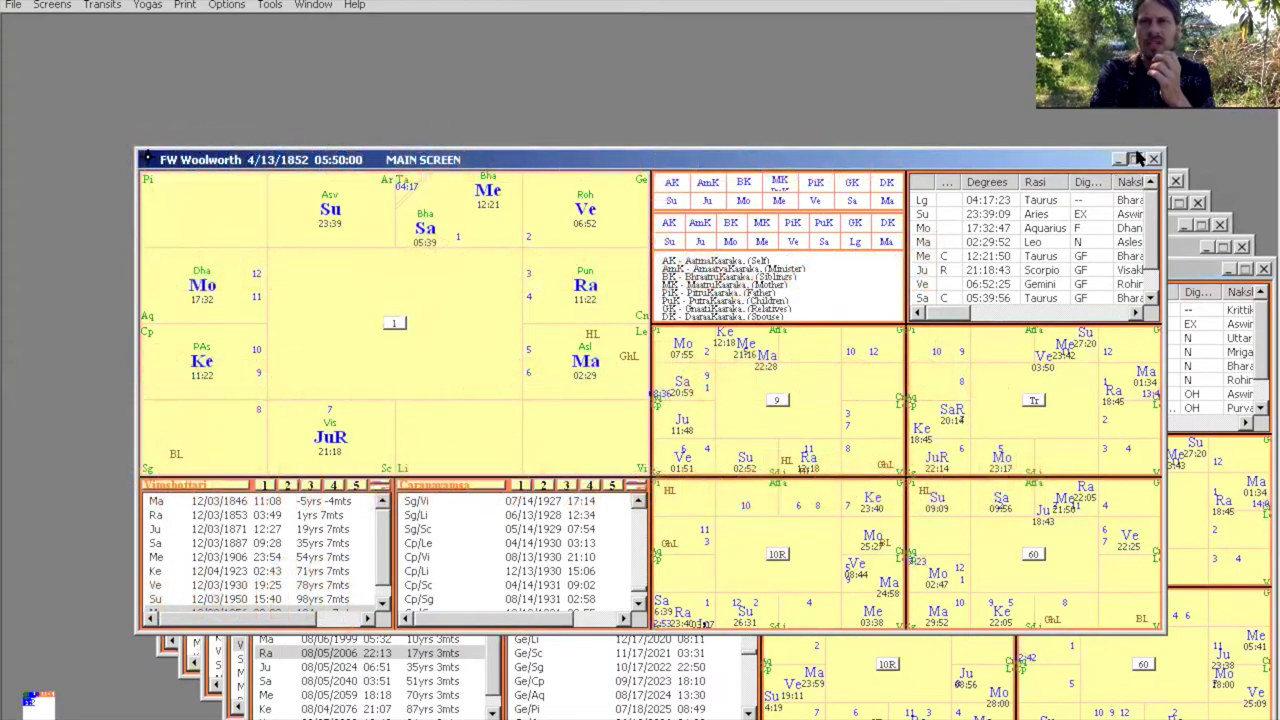
pyautogui.click(1138, 159)
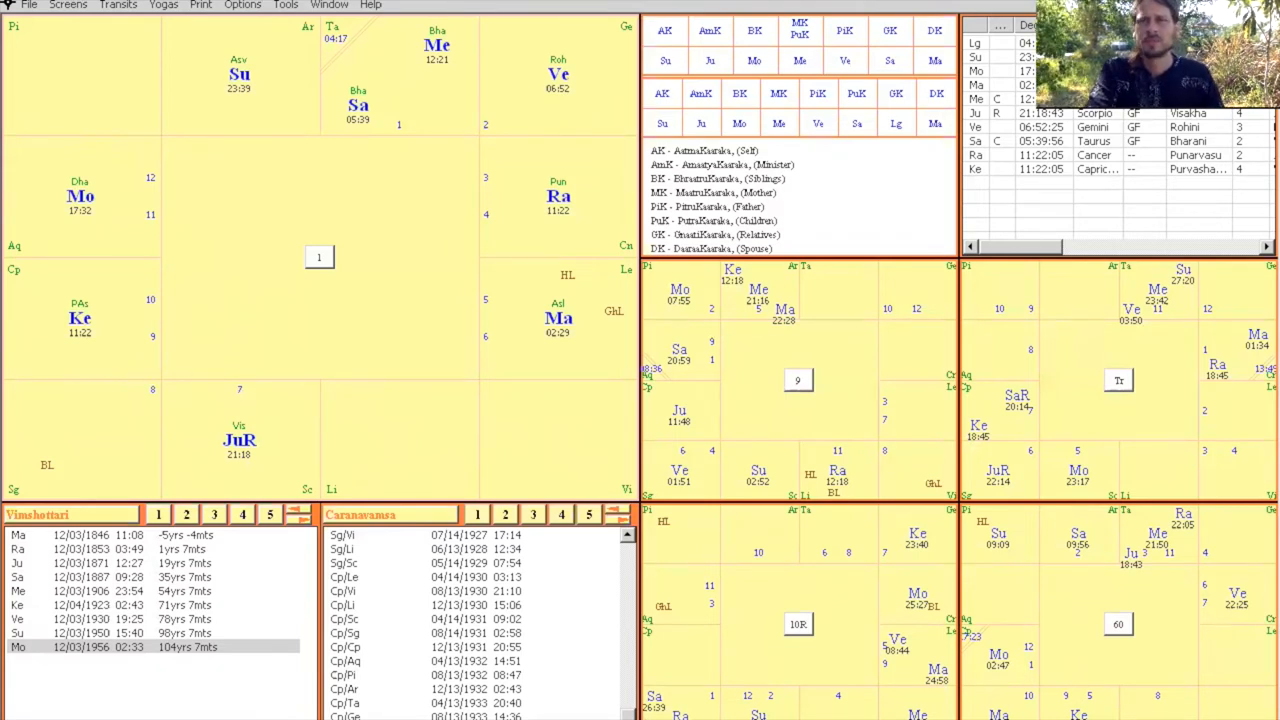
# Close the current chart and load the 4/18/1989 Taurus rising chart
pyautogui.hotkey('ctrl', 'n')
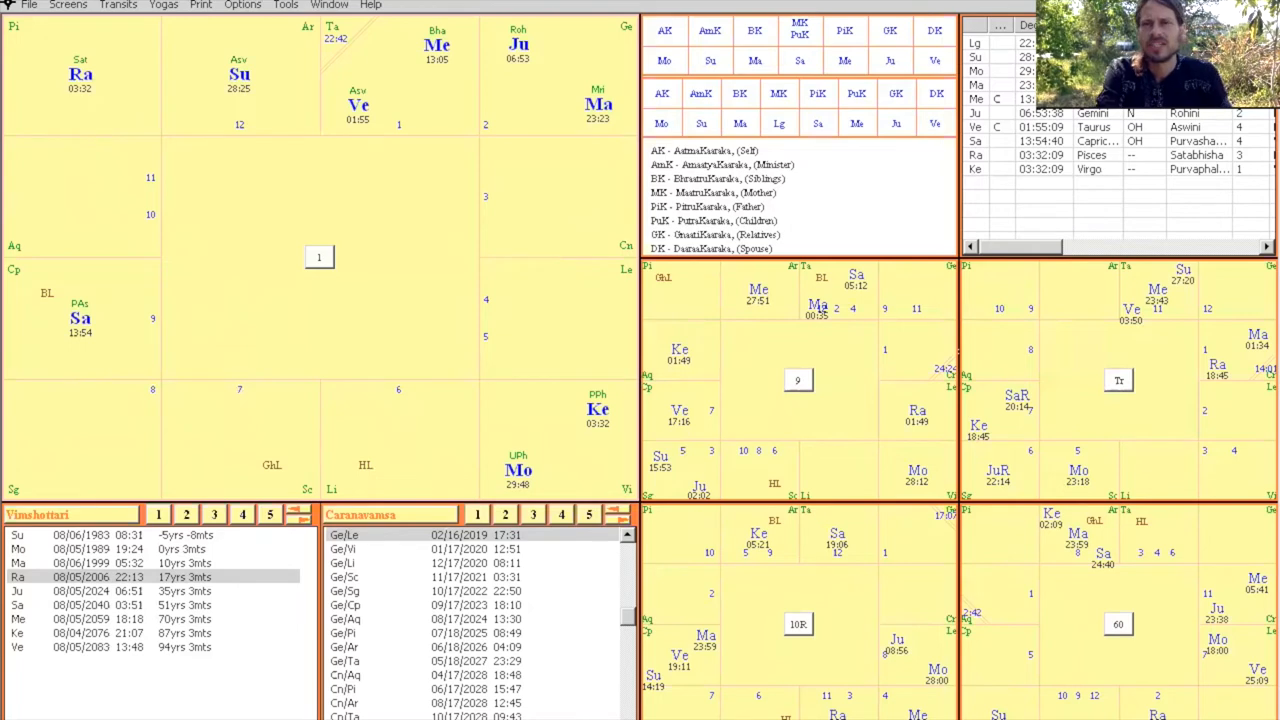
pyautogui.doubleClick(607, 392)
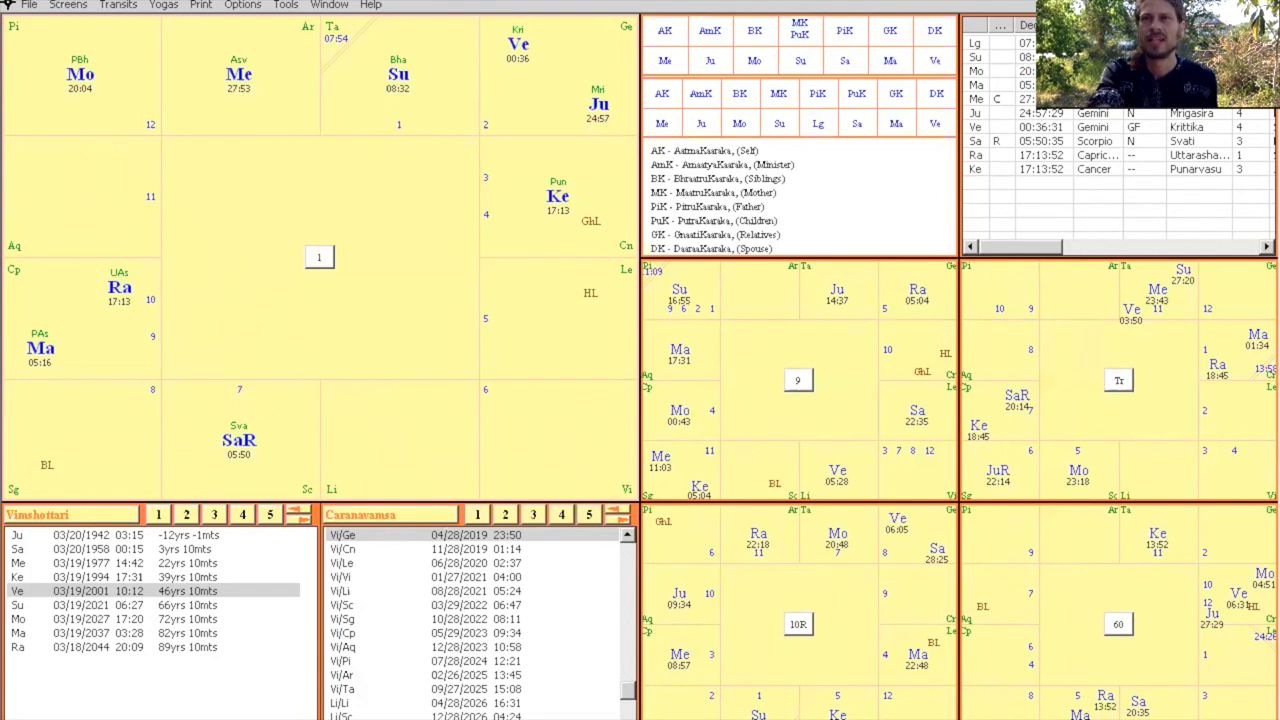
pyautogui.press('F2')
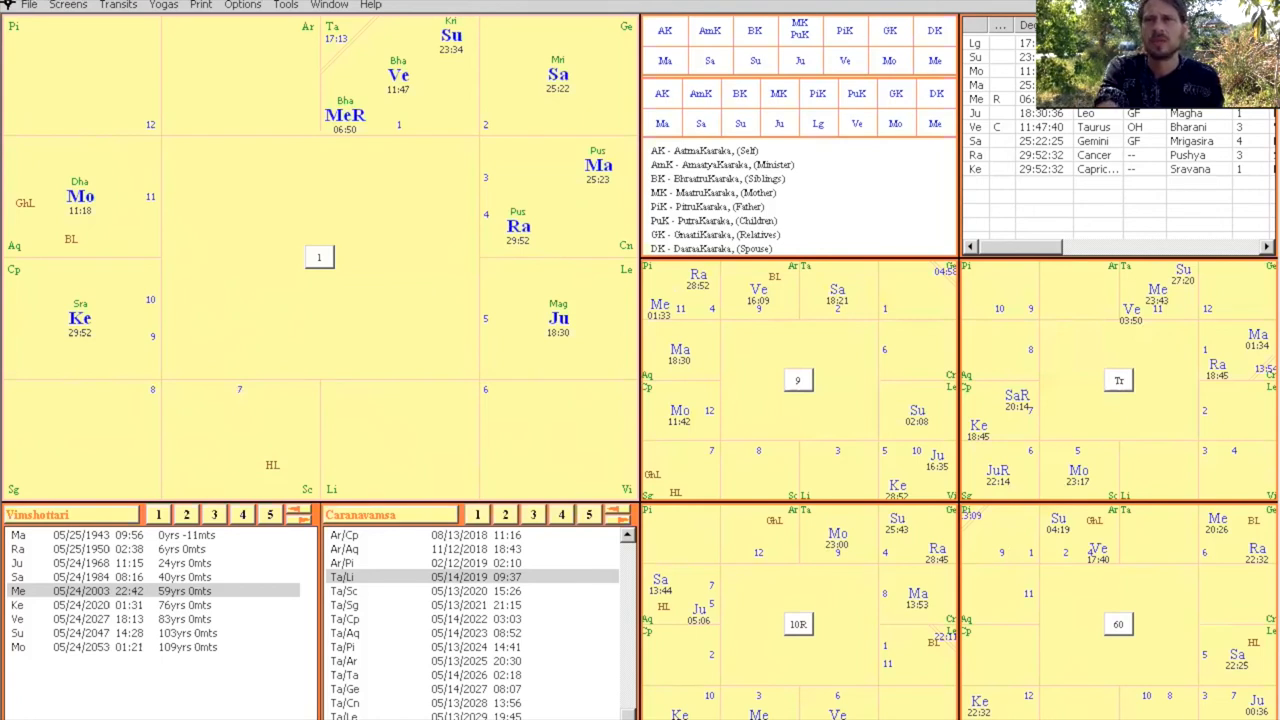
# Load George Lucas's 5/14/1944 chart from the chart list
pyautogui.doubleClick(308, 162)
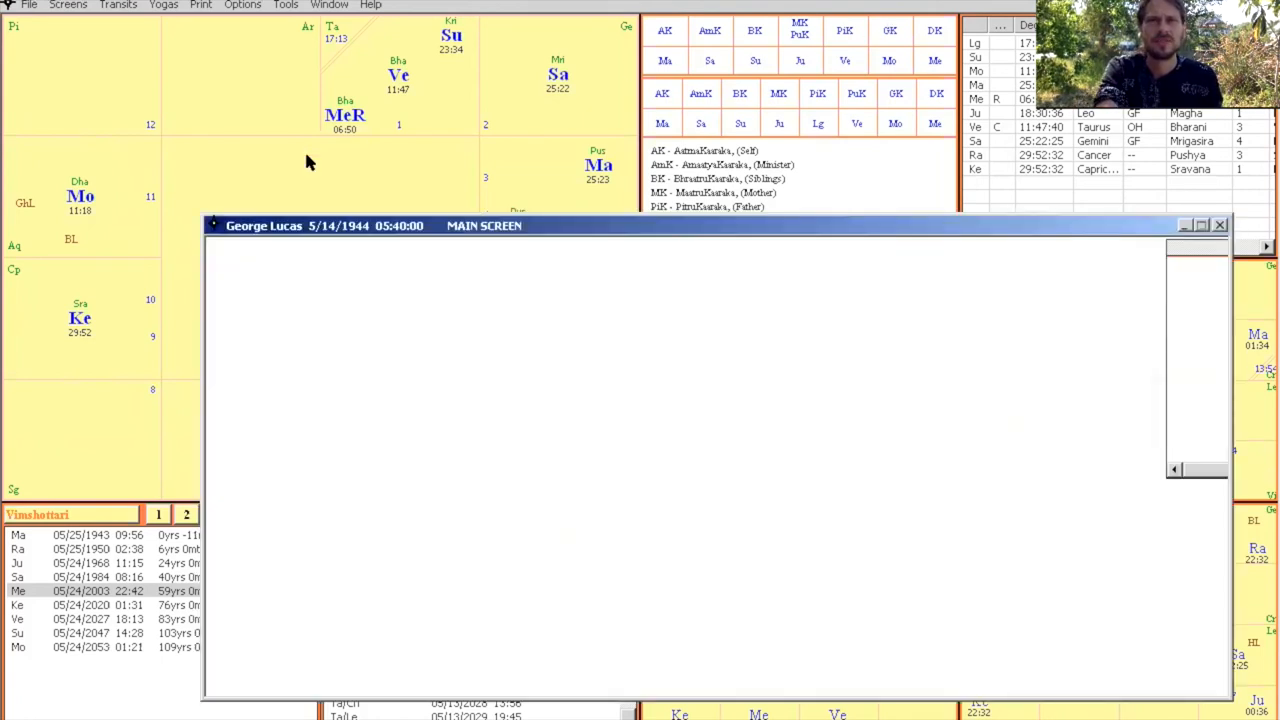